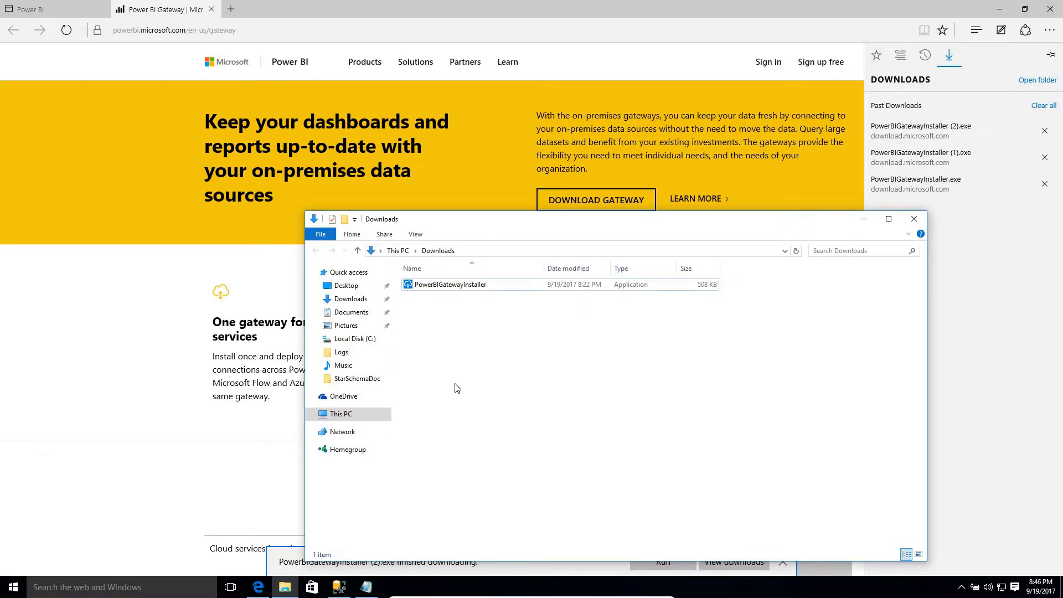
# - Install the recommended On-premises data gateway, accepting the terms and approving both administrator prompts
pyautogui.doubleClick(433, 286)
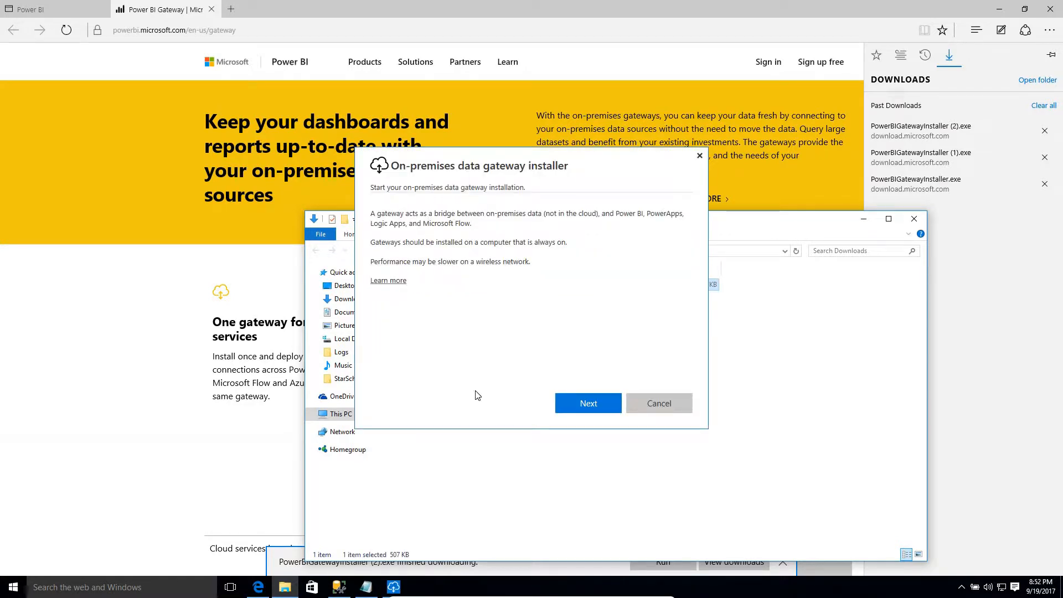
pyautogui.click(578, 405)
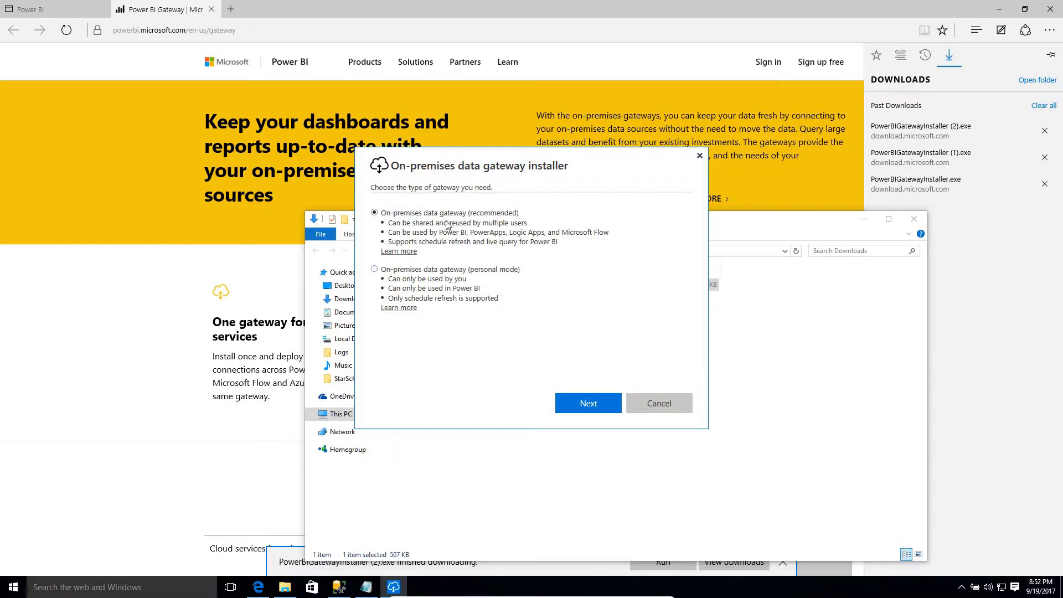
pyautogui.click(573, 402)
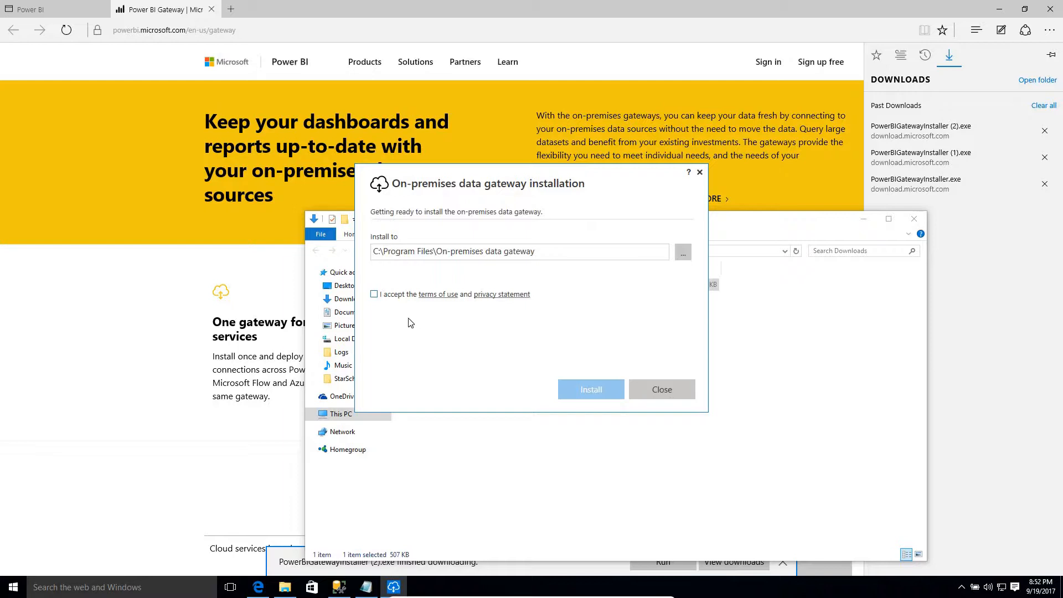
pyautogui.click(374, 294)
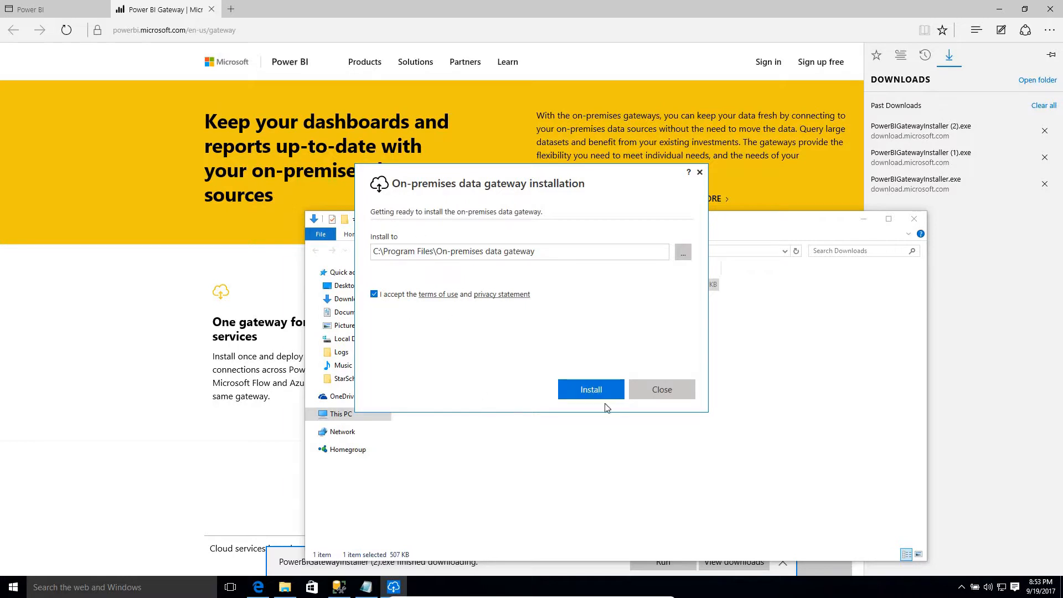
pyautogui.click(593, 389)
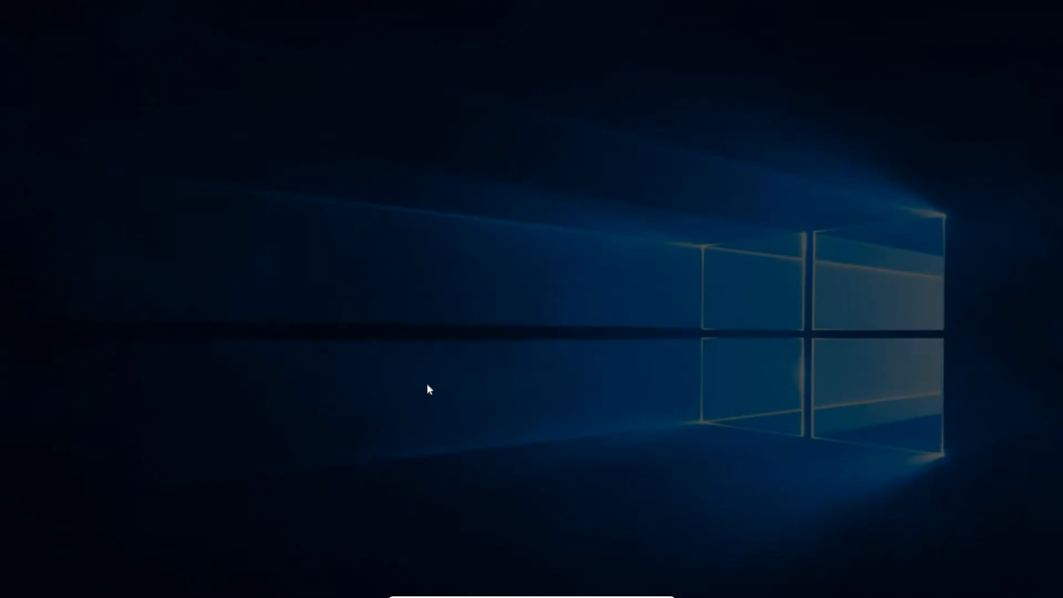
pyautogui.click(581, 315)
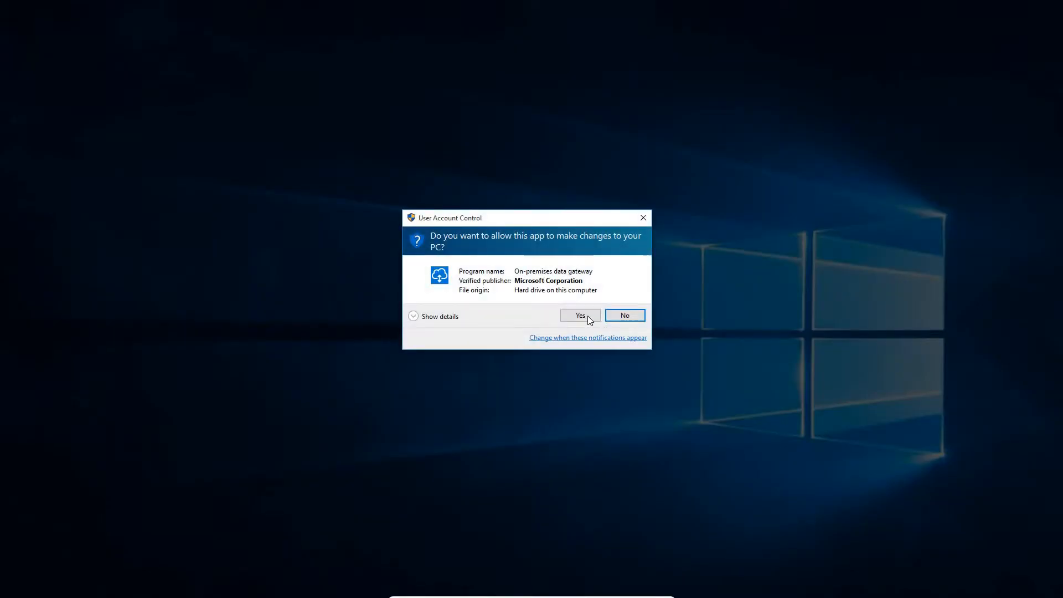
pyautogui.click(585, 316)
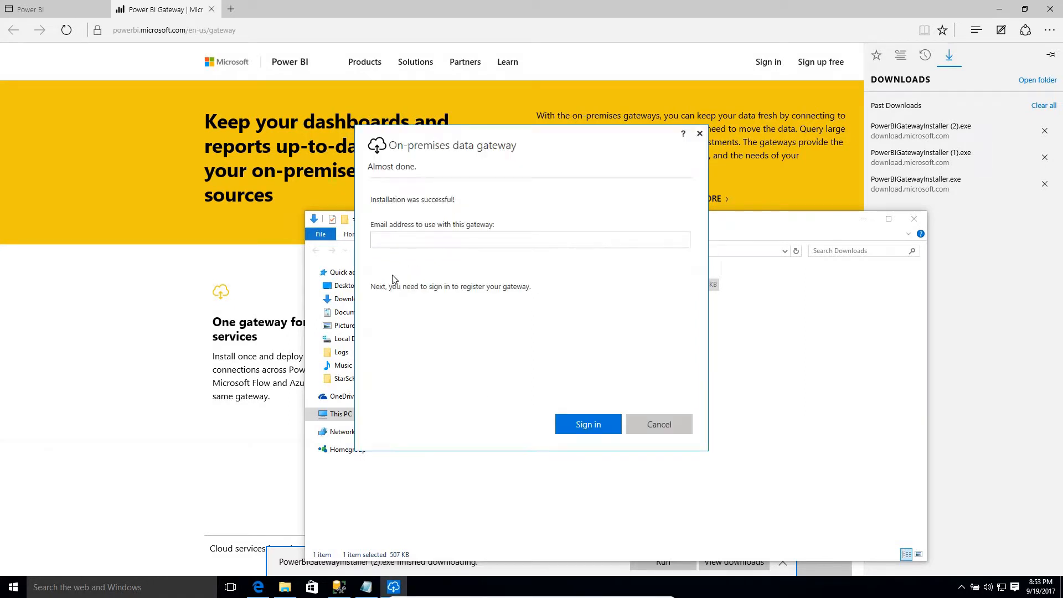
# - Sign the gateway installer in with the work account's e-mail address and password
pyautogui.click(391, 242)
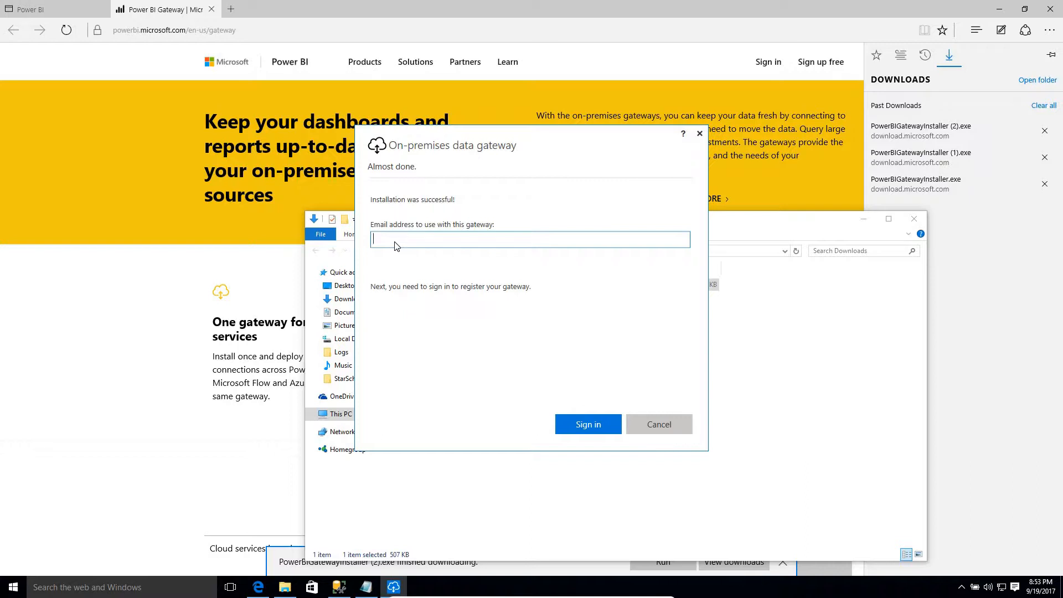
pyautogui.click(586, 423)
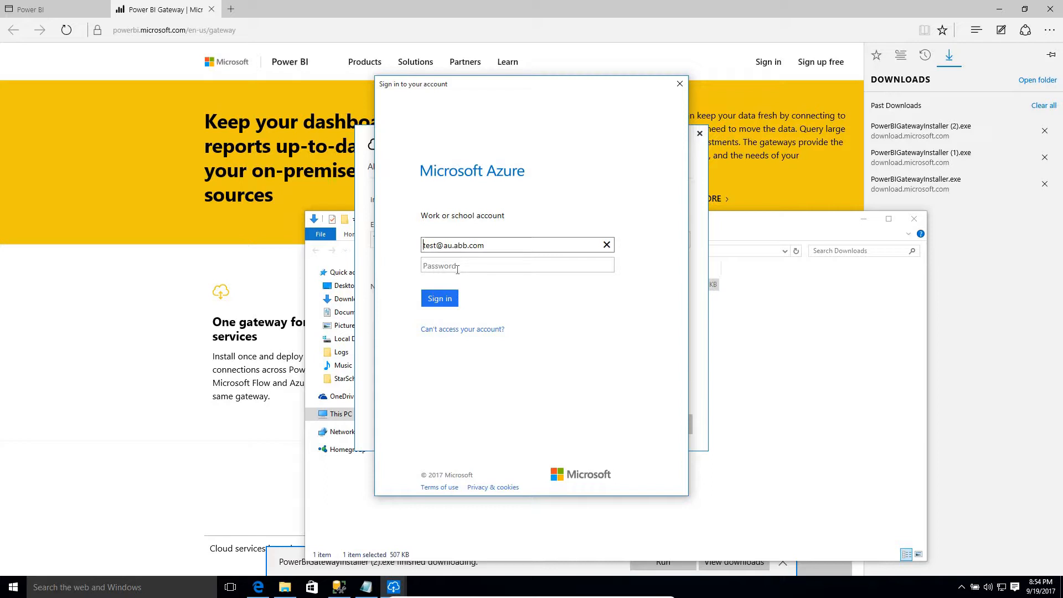
pyautogui.click(454, 298)
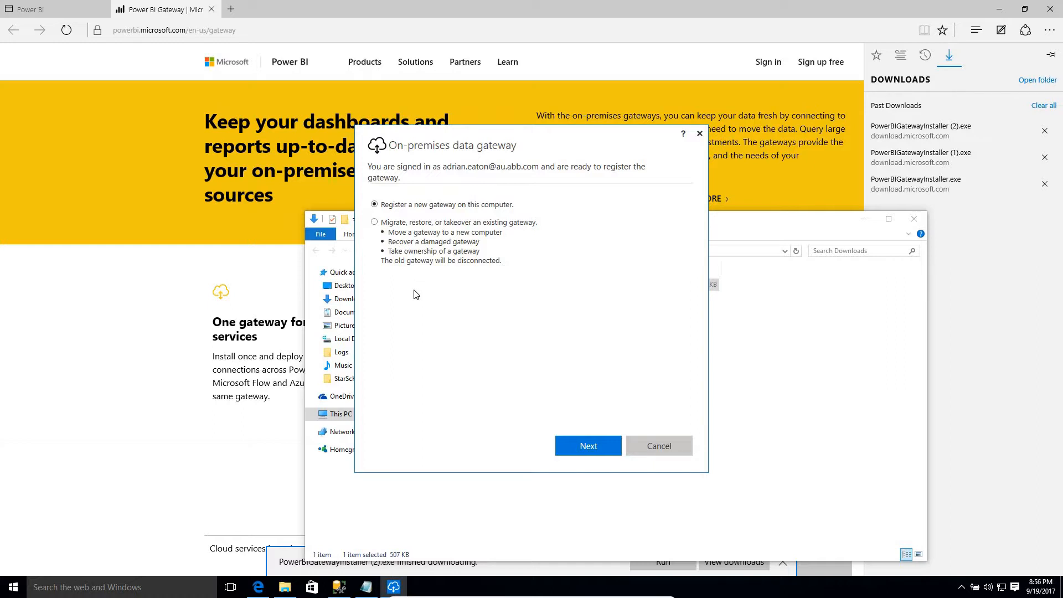
# - Register a new gateway named 'Install Test 2' with a confirmed 8-character recovery key
pyautogui.click(589, 444)
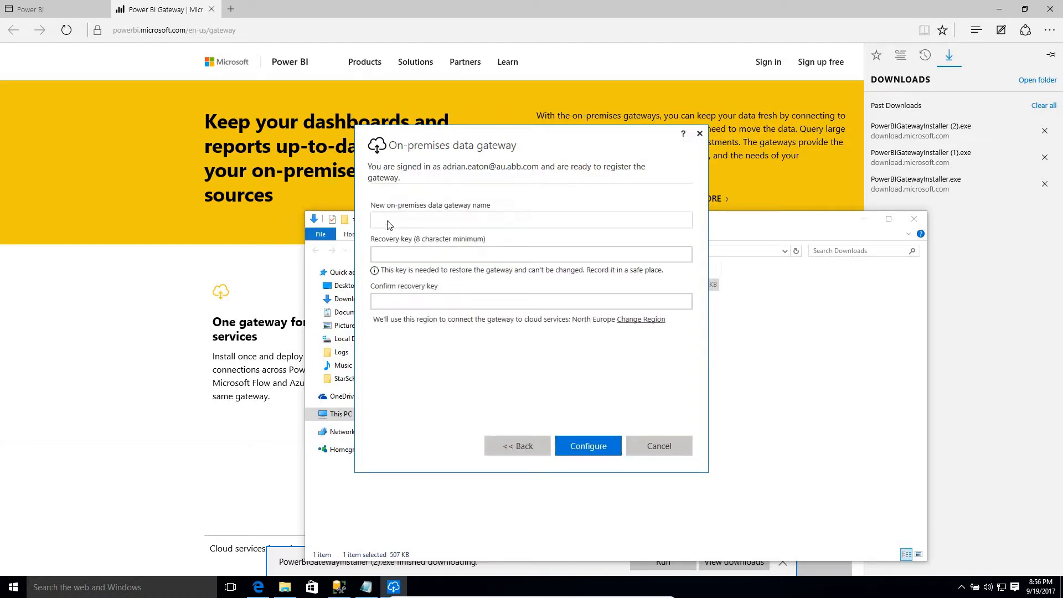
pyautogui.click(388, 222)
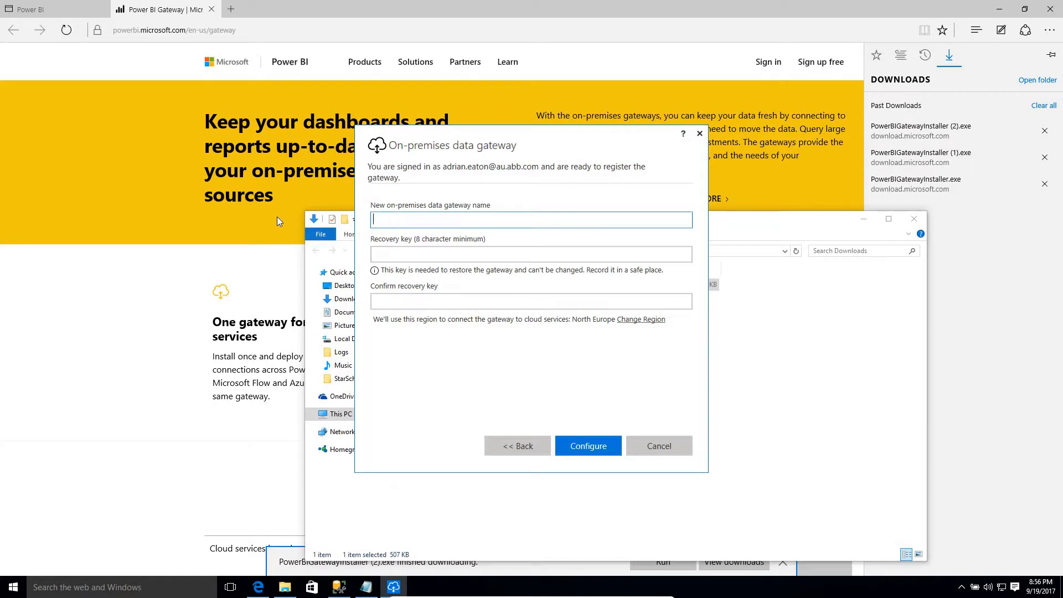
pyautogui.write('Install Test 2')
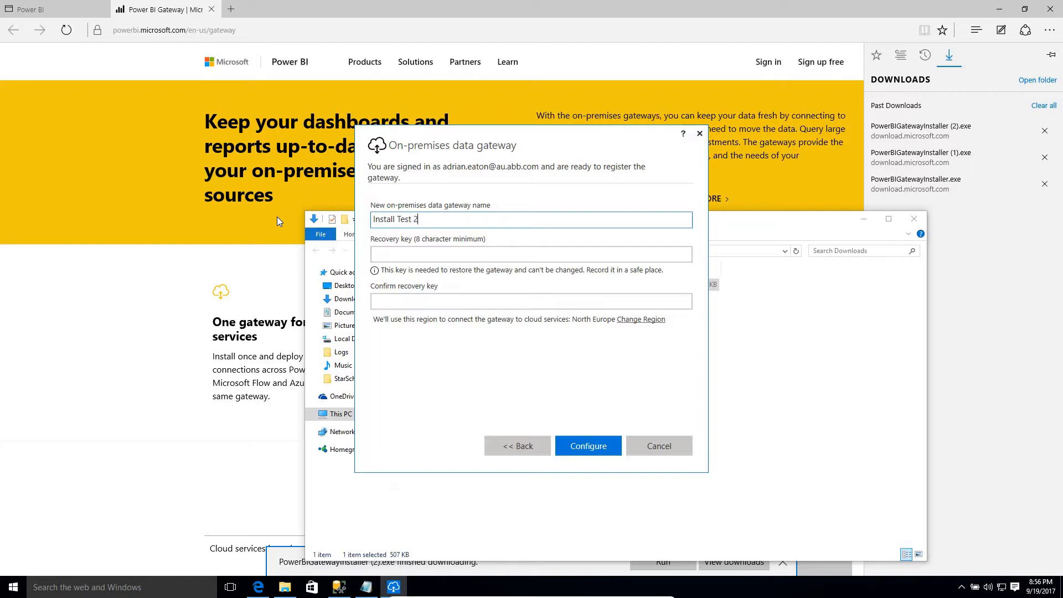
pyautogui.click(396, 260)
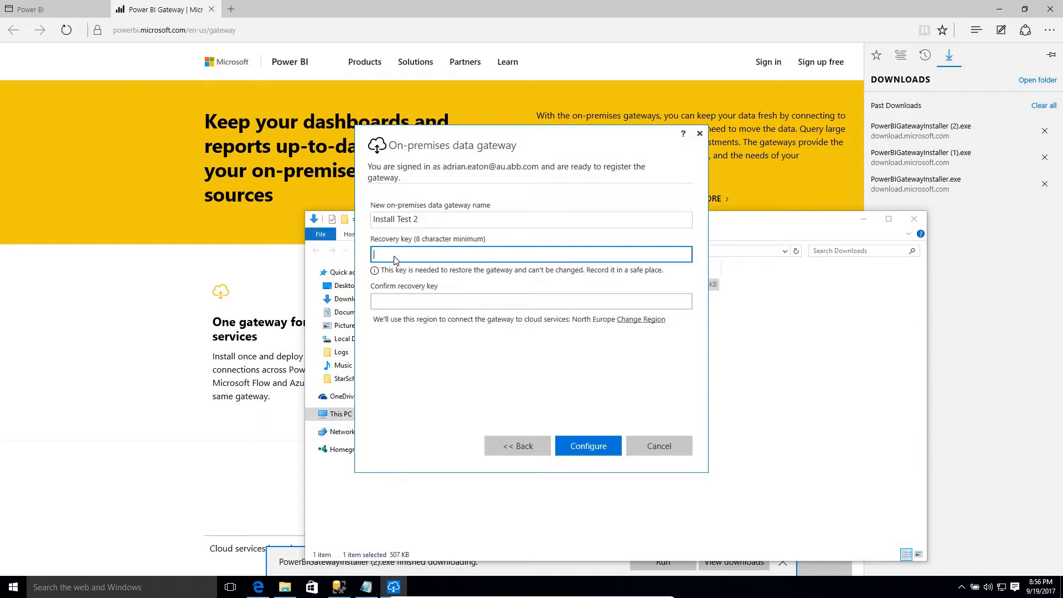
pyautogui.write('********')
pyautogui.click(409, 306)
pyautogui.write('********')
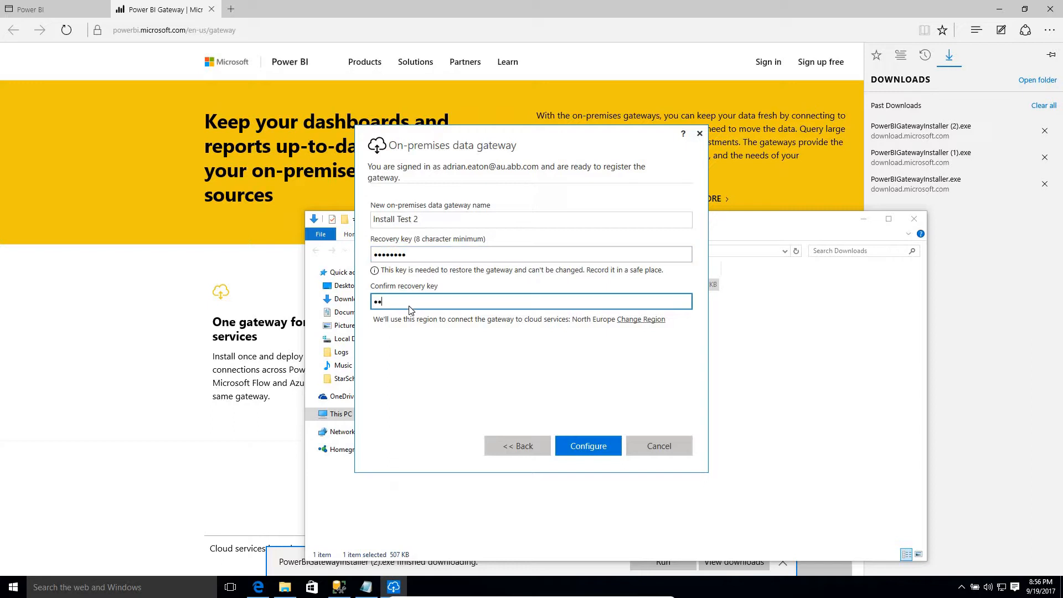
pyautogui.click(581, 443)
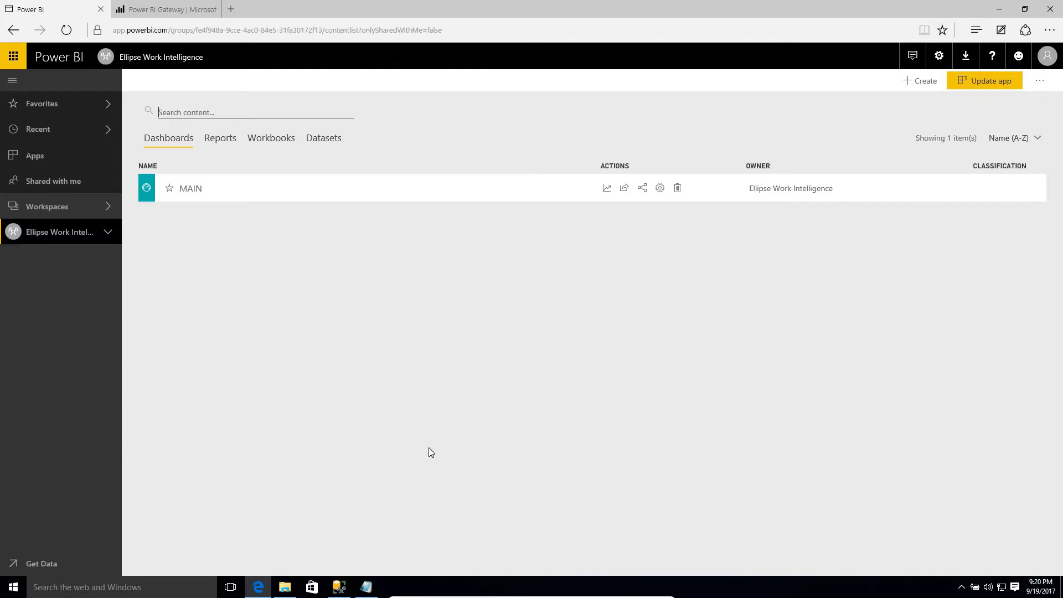
# - From Power BI's gateway management, add a new data source under the Install Test 2 gateway
pyautogui.click(939, 58)
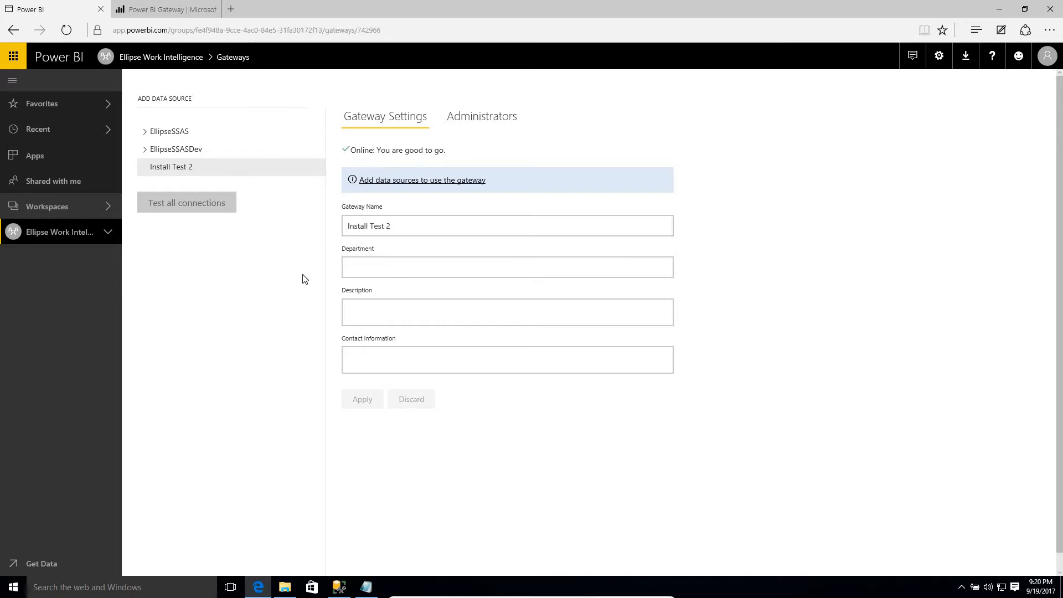
pyautogui.click(317, 174)
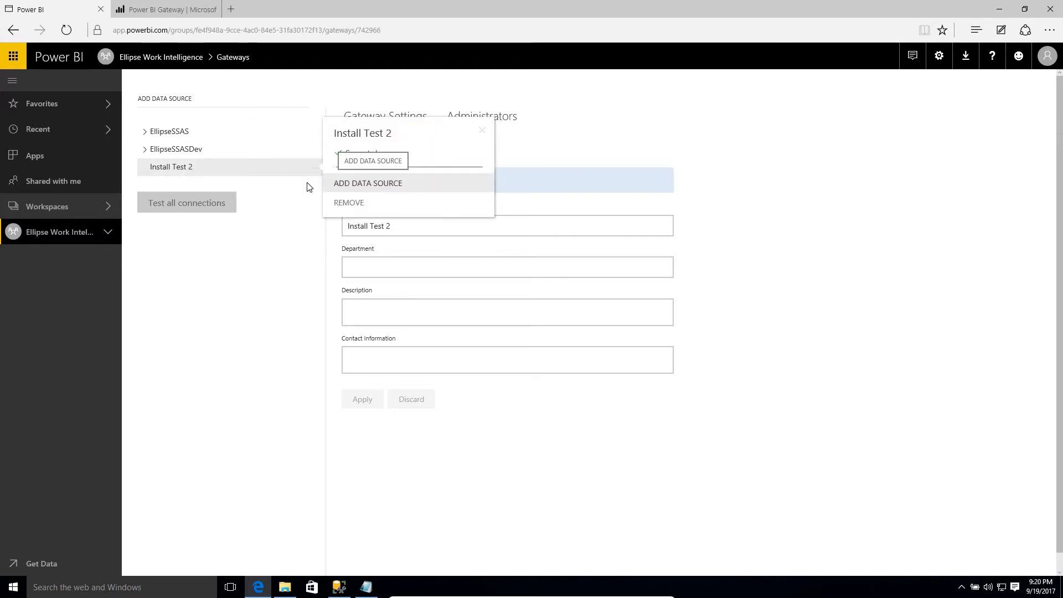
pyautogui.click(344, 190)
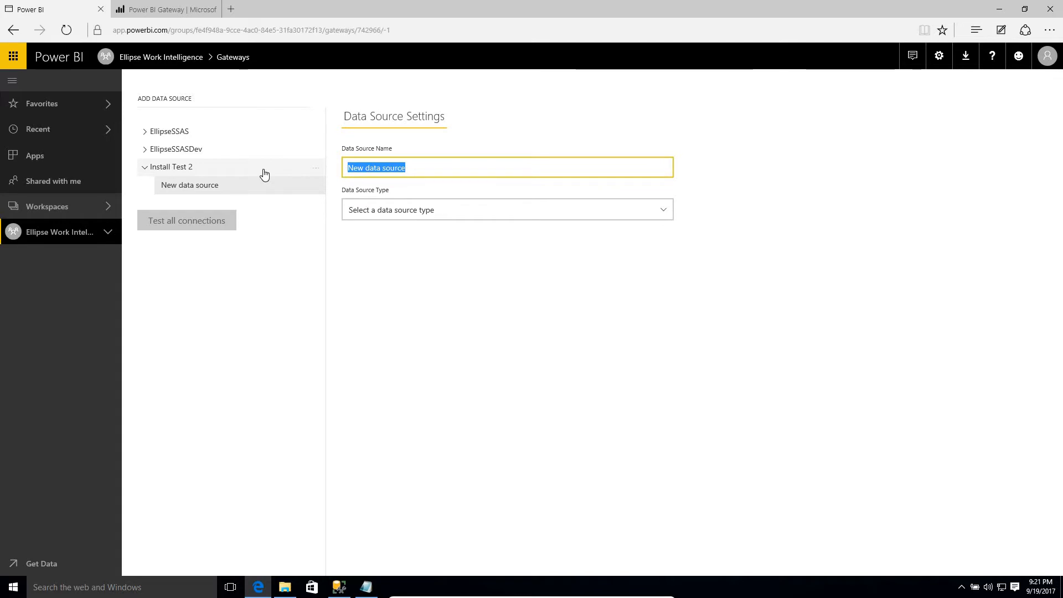
# - Name the data source 'People' and set its type to Analysis Services
pyautogui.write('People')
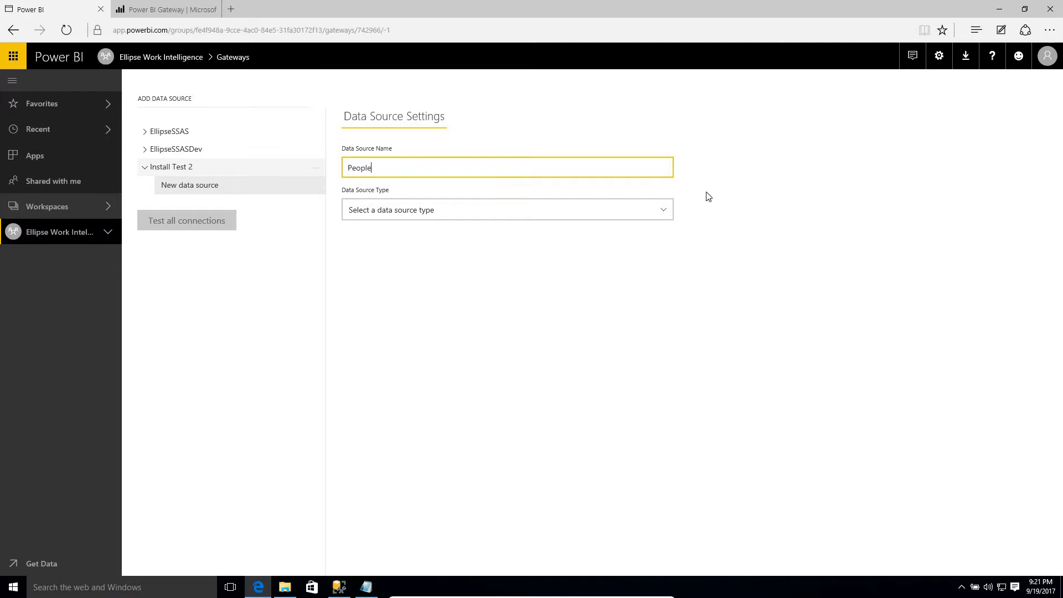
pyautogui.click(665, 209)
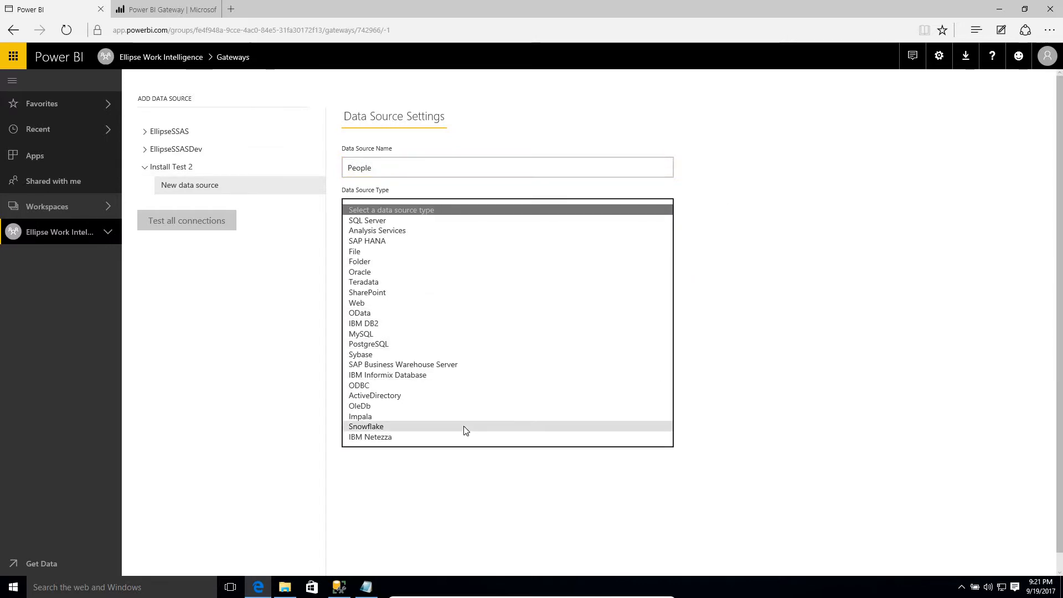
pyautogui.click(465, 230)
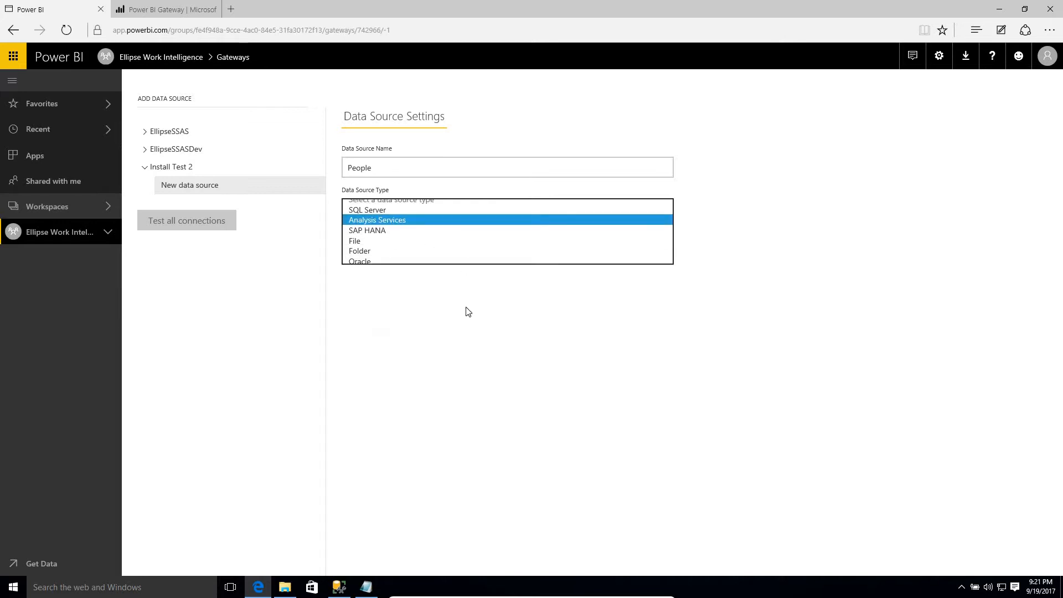
pyautogui.click(372, 252)
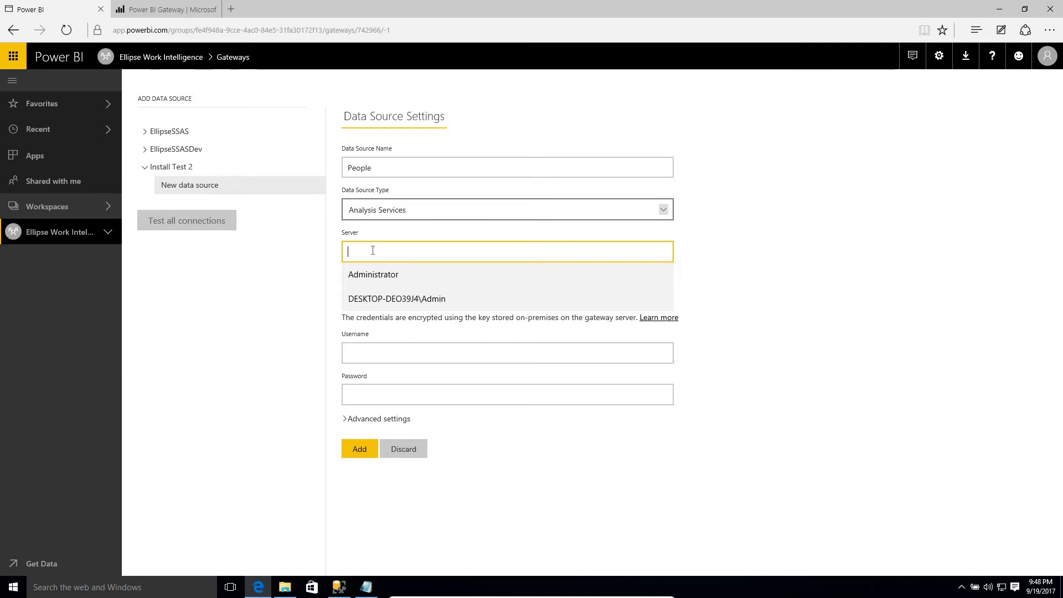
# - Enter server DESKTOP-DEO39J4 and database 'People' for the data source
pyautogui.write('DESKTOP-DEO39J4')
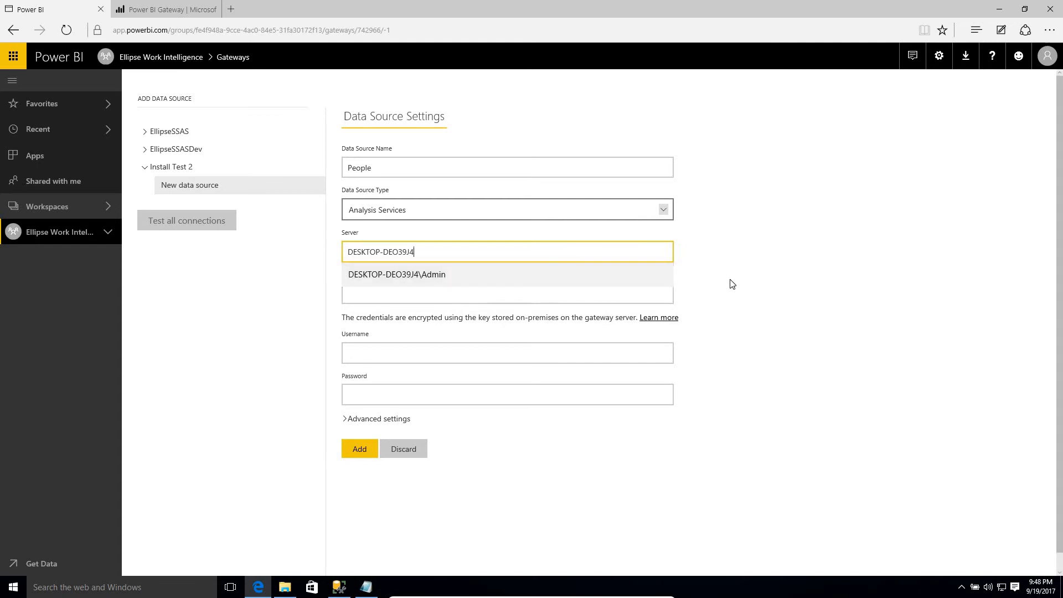
pyautogui.click(498, 293)
pyautogui.click(375, 296)
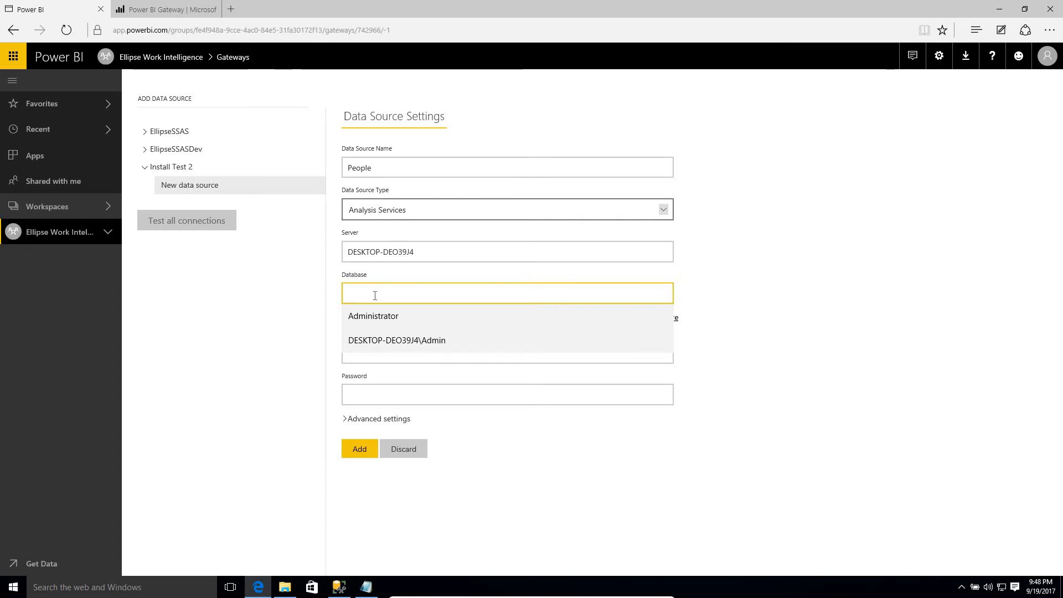
pyautogui.write('People')
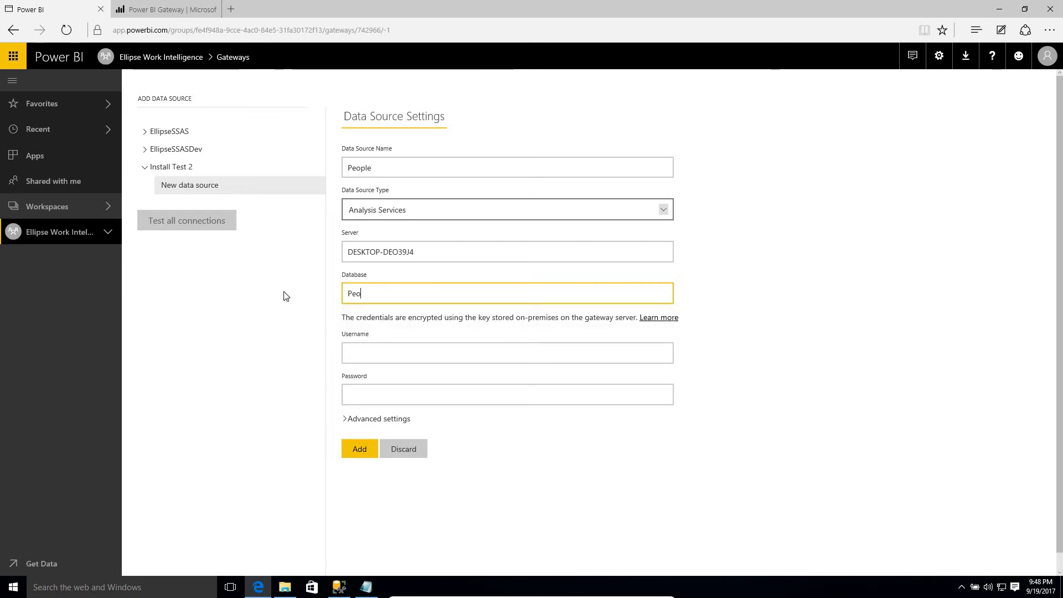
# - Fill in the machine's \Admin username and its password as credentials
pyautogui.click(377, 356)
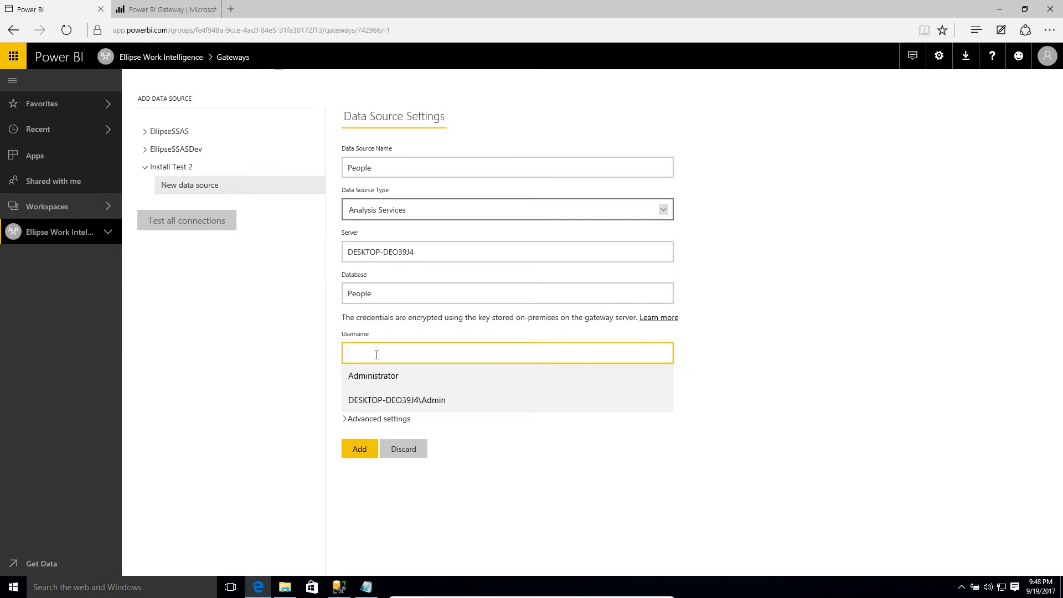
pyautogui.write('DESKTOP-DEO39J4')
pyautogui.write('\\A')
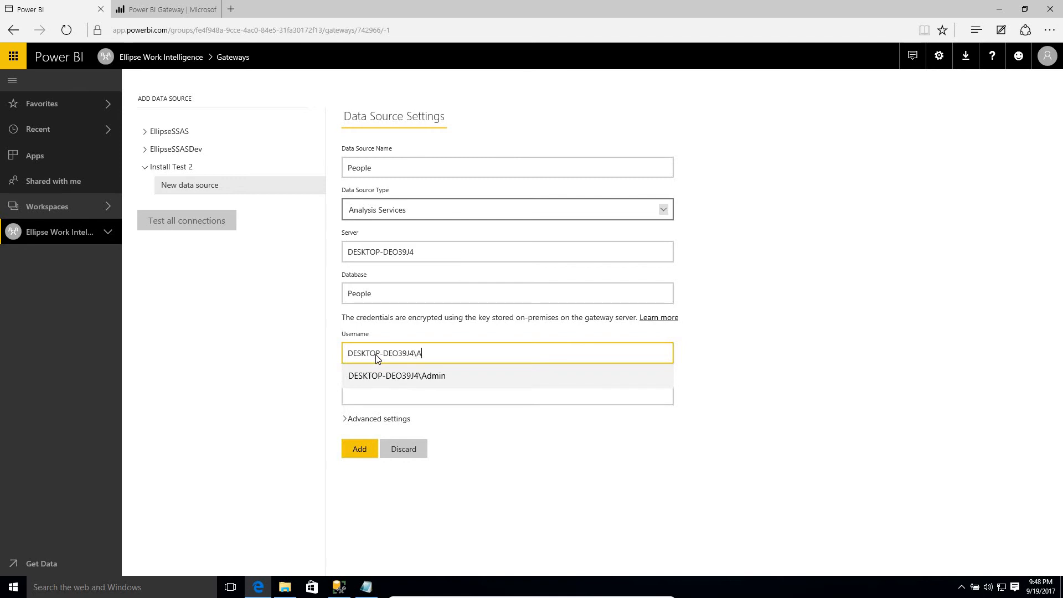
pyautogui.write('dmin')
pyautogui.press('Down')
pyautogui.press('Return')
pyautogui.write('••••••••••')
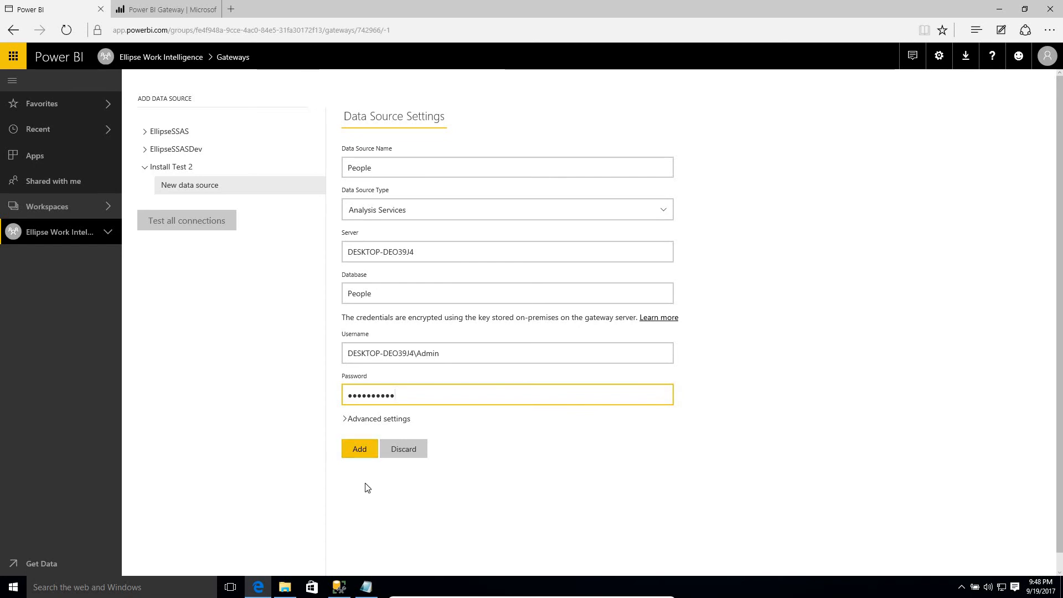
# - Add the People source, confirm Connection Successful, and review the gateway's data source lists
pyautogui.click(358, 450)
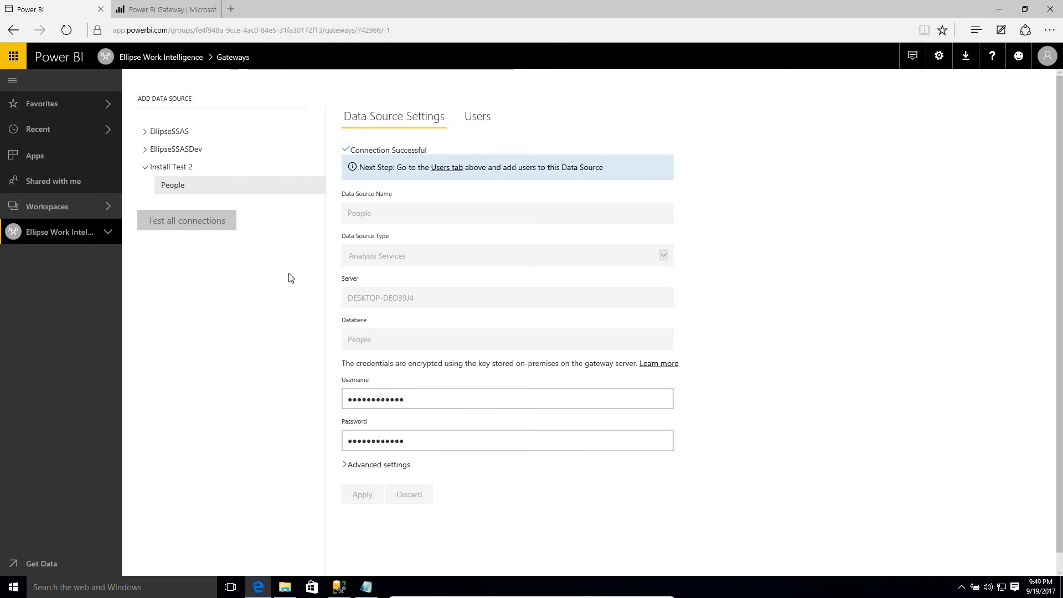
pyautogui.click(146, 150)
pyautogui.click(351, 441)
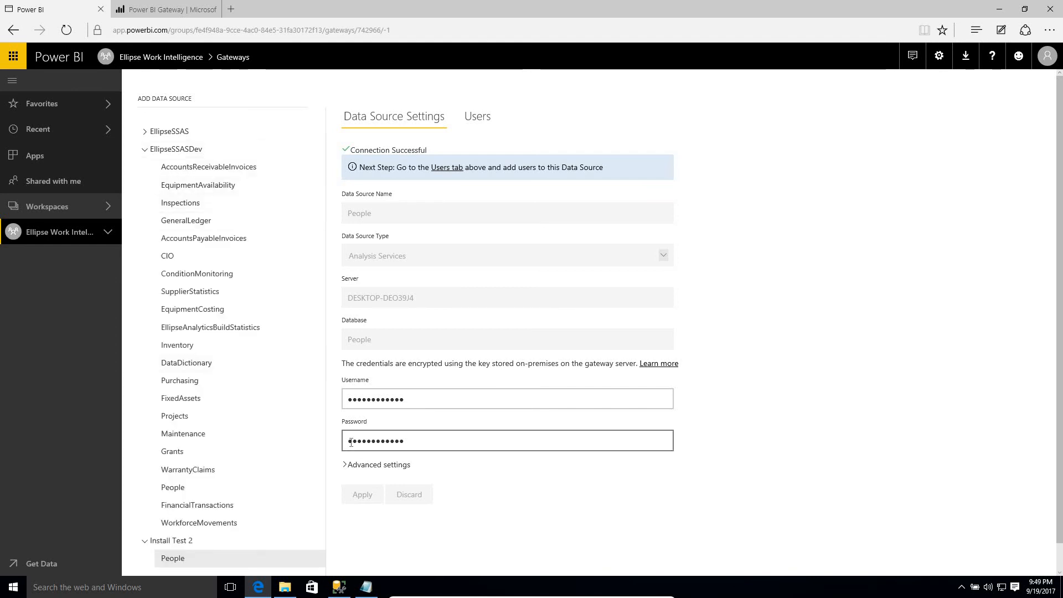
pyautogui.click(155, 151)
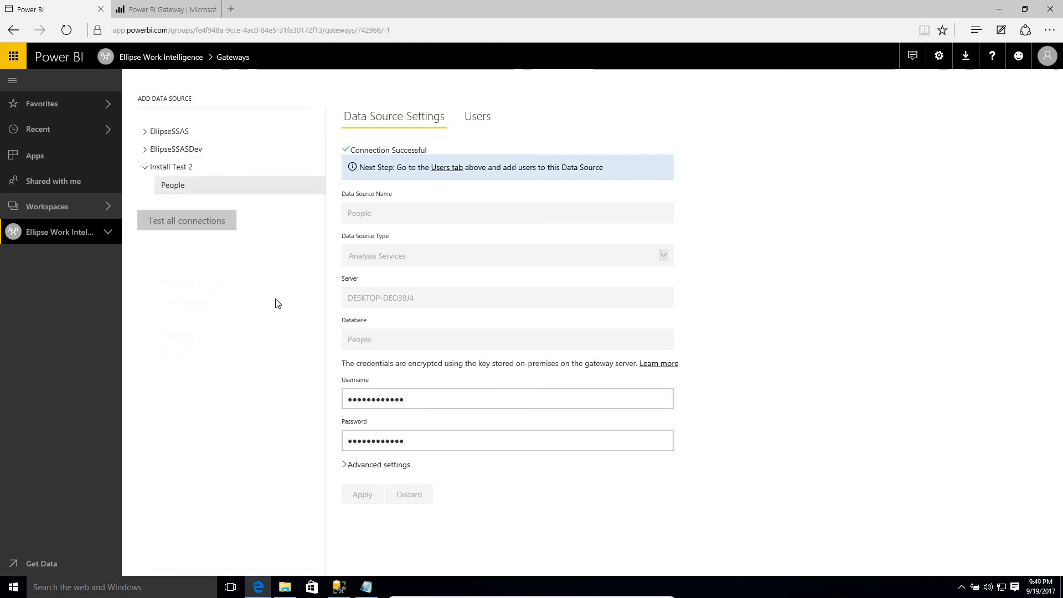